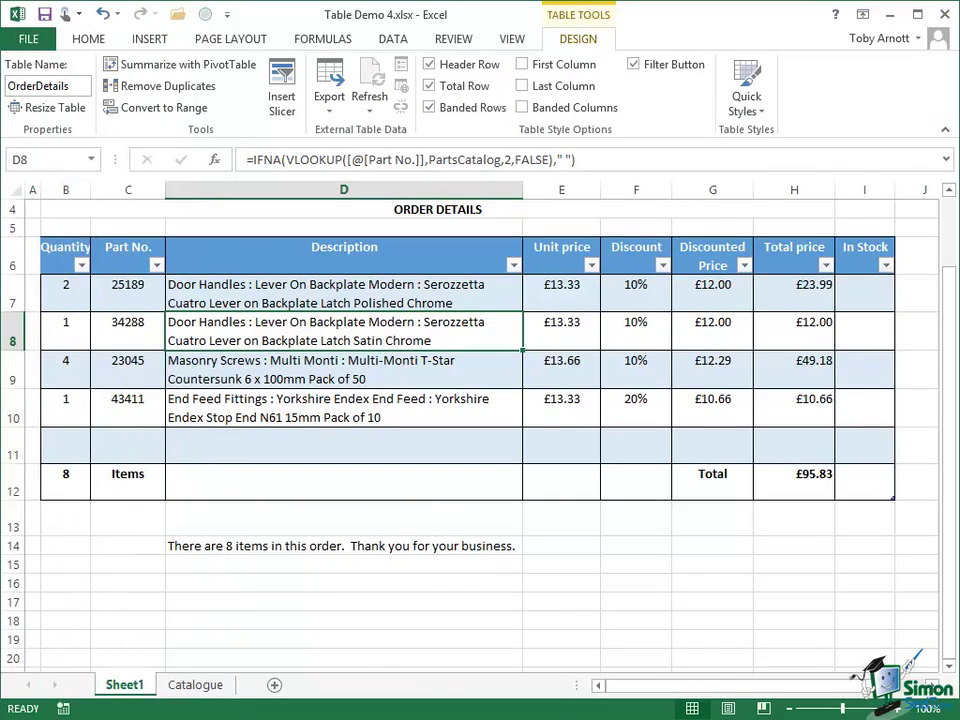
Step: Apply the plain, unformatted Light style to the order details table, and replace it with the dark blue, black-header style from the Dark group
left_click(757, 110)
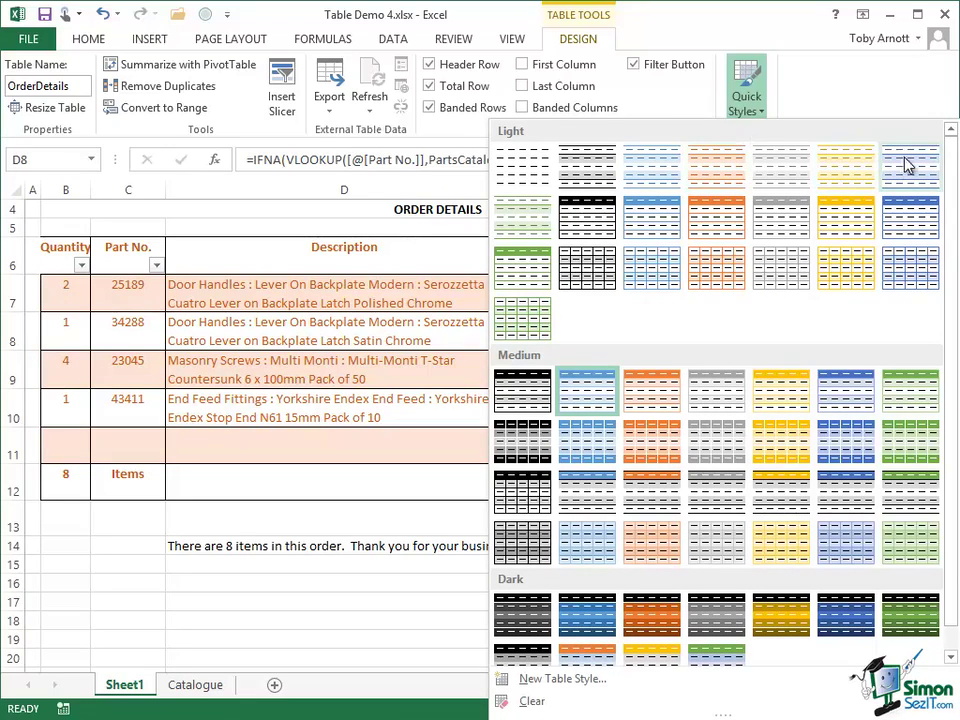
left_click_drag(951, 212, 952, 276)
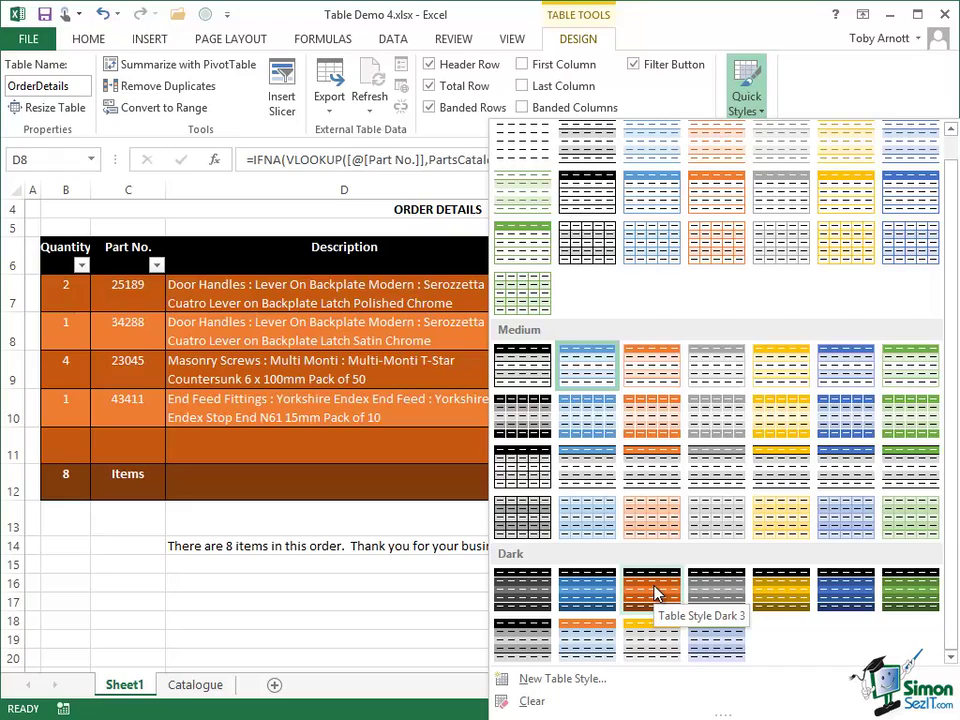
left_click(518, 148)
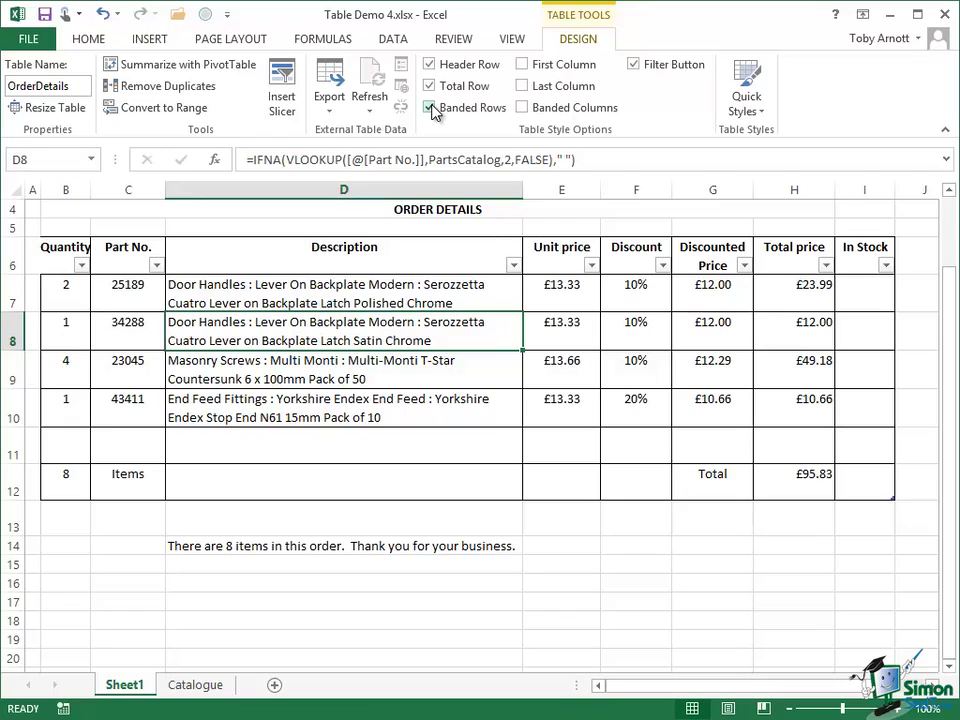
left_click(750, 110)
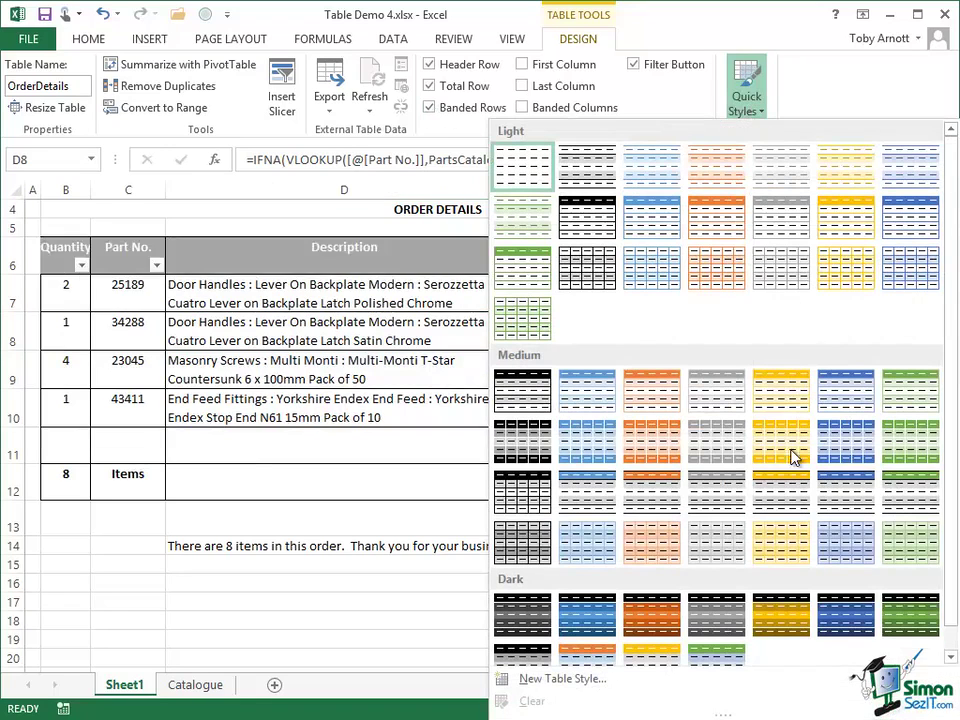
left_click(833, 622)
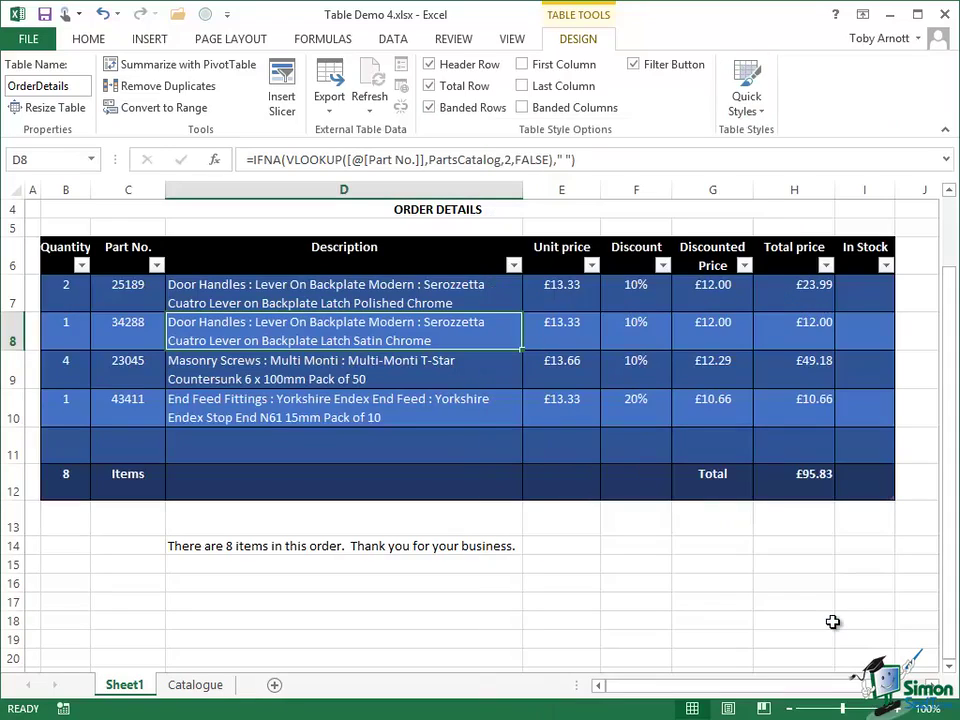
Step: Enable First Column, Last Column and Banded Columns formatting for the order details table
left_click(521, 65)
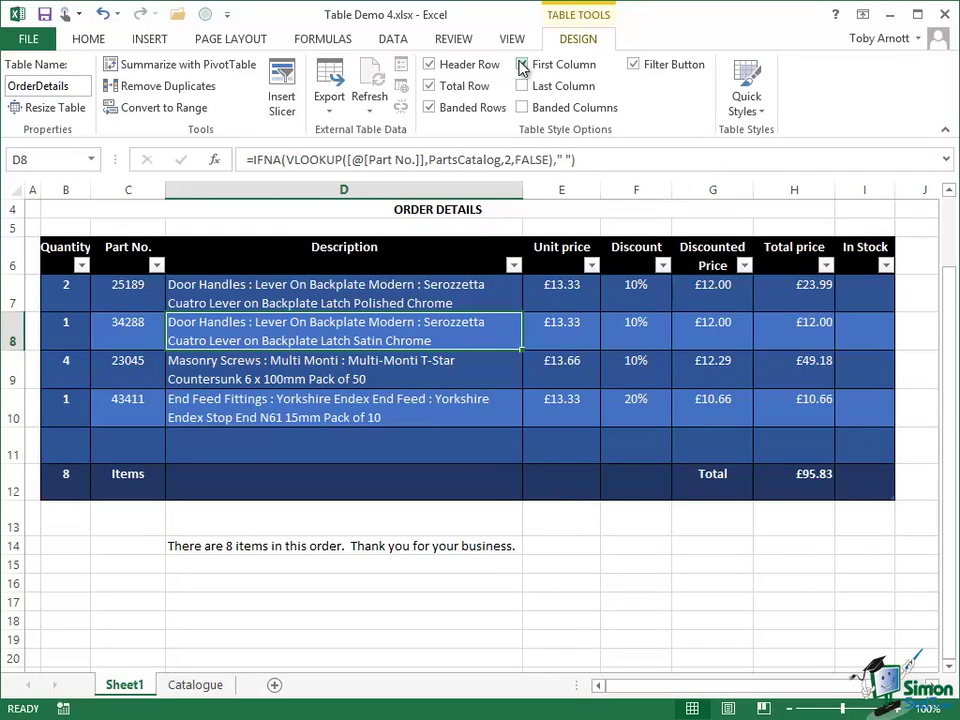
left_click(523, 87)
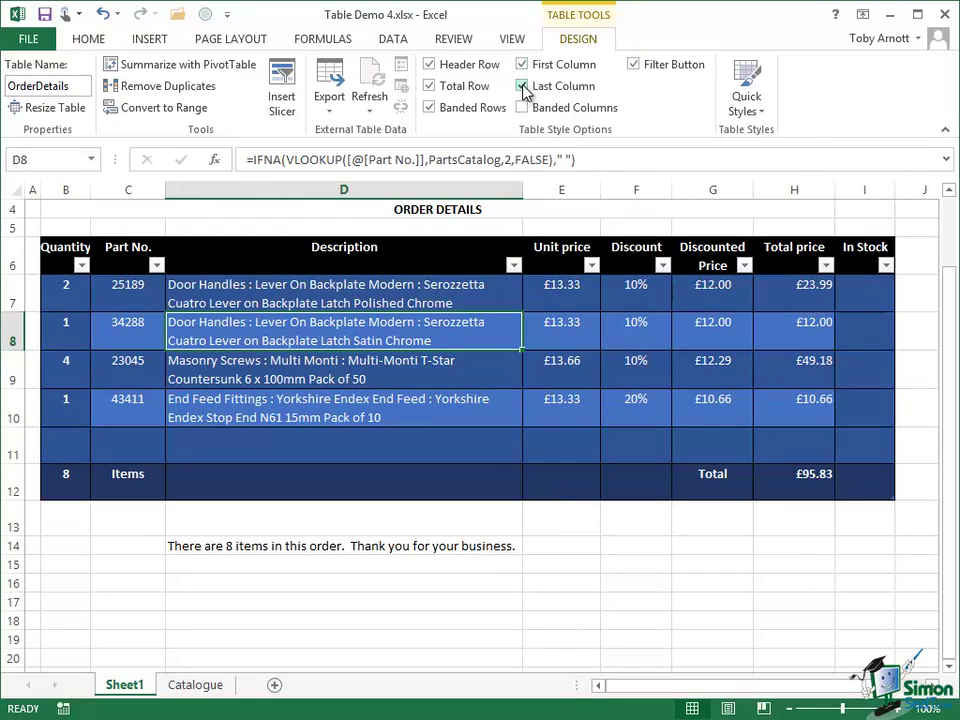
left_click(522, 108)
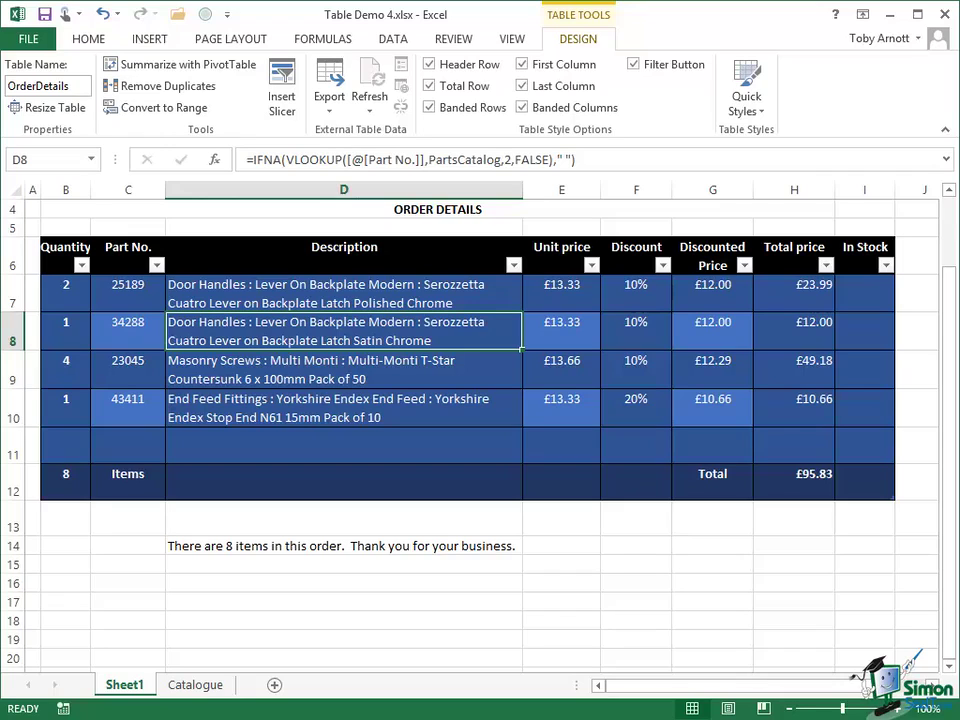
Step: Duplicate the black Medium table style in the second Medium row and name the copy with the owner's first name followed by "Order Style"
left_click(750, 108)
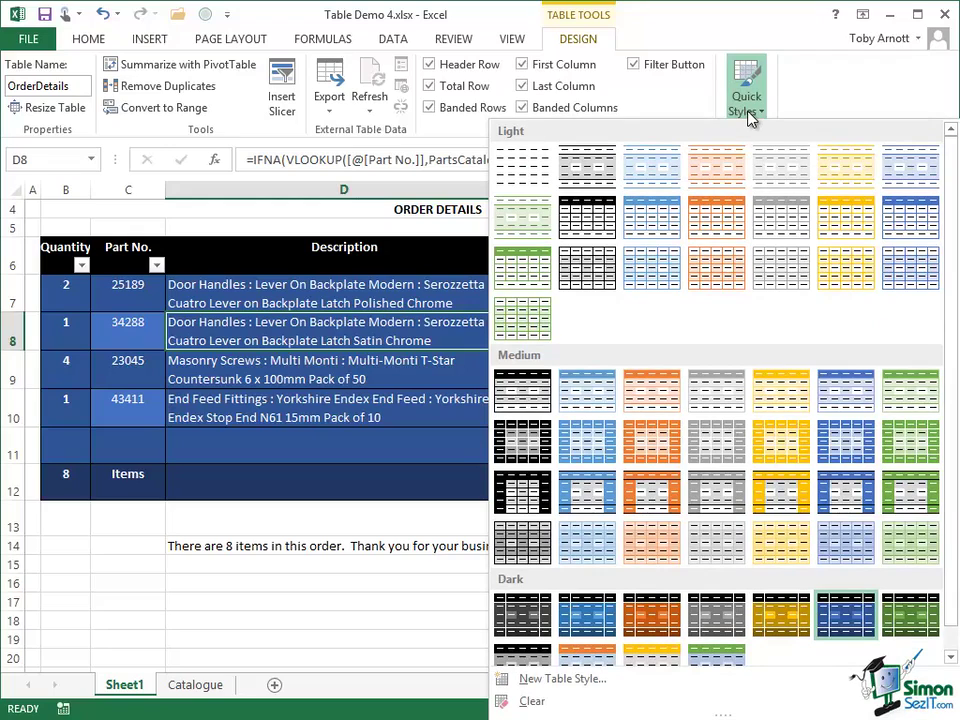
right_click(521, 449)
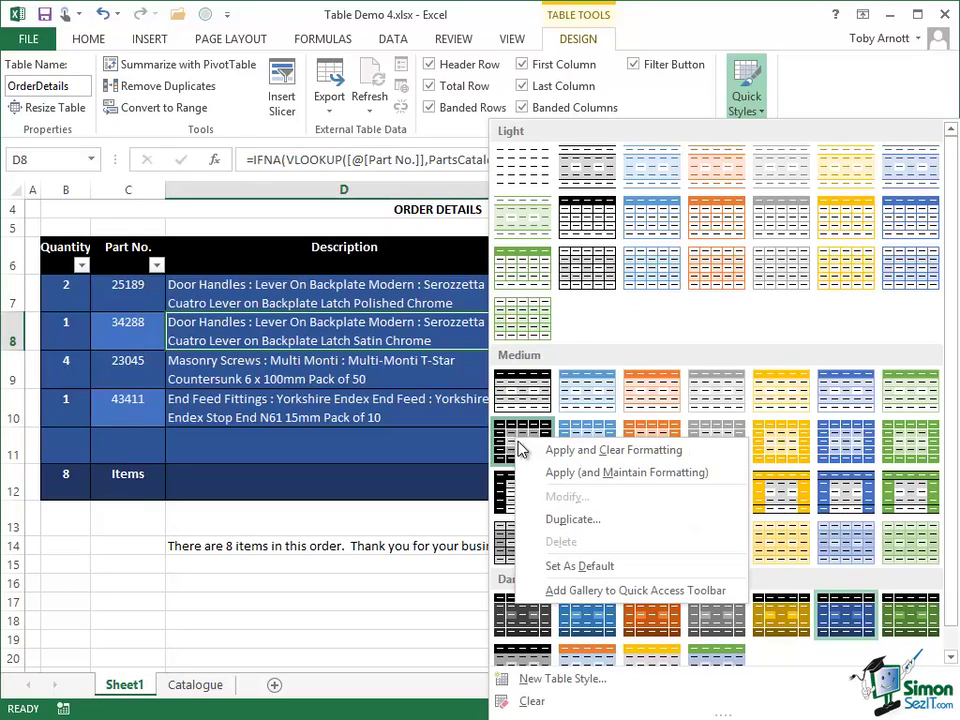
left_click(560, 522)
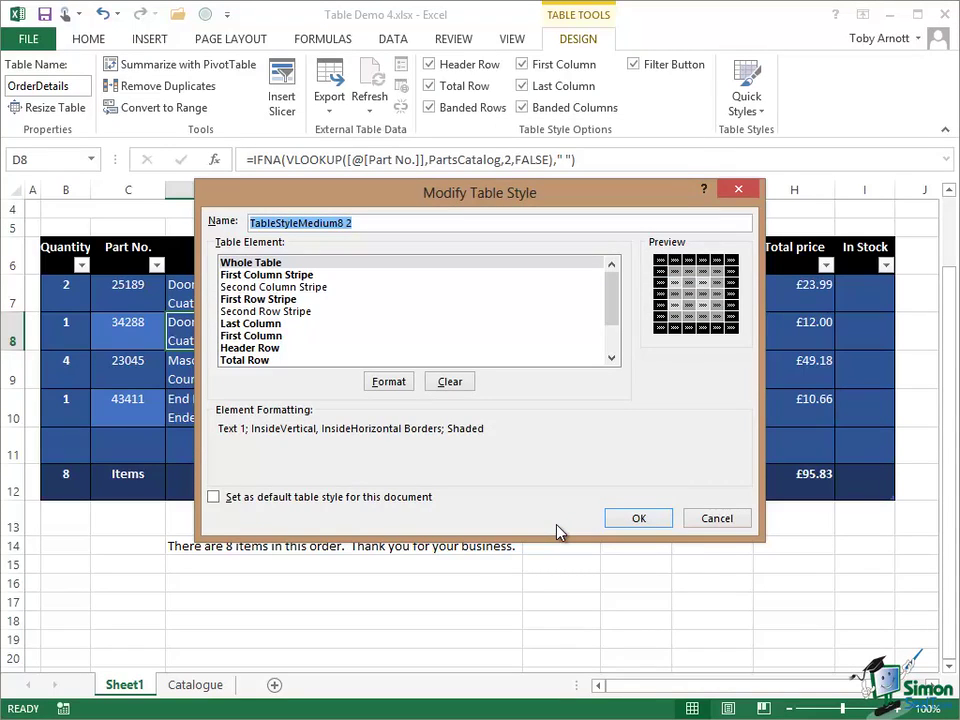
type("Toby Order ")
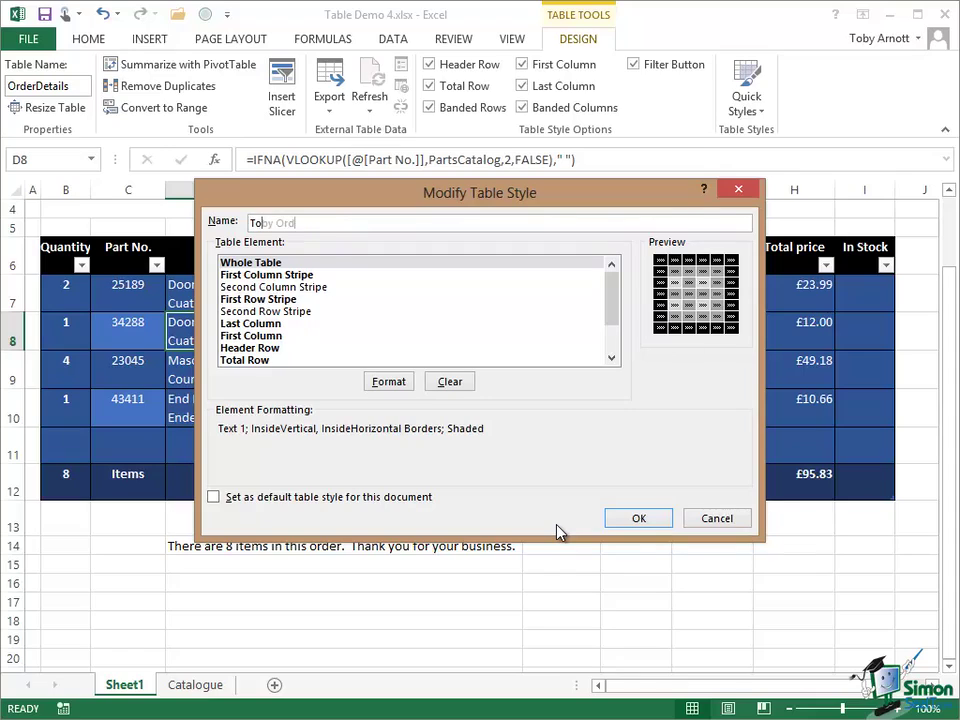
type("Style")
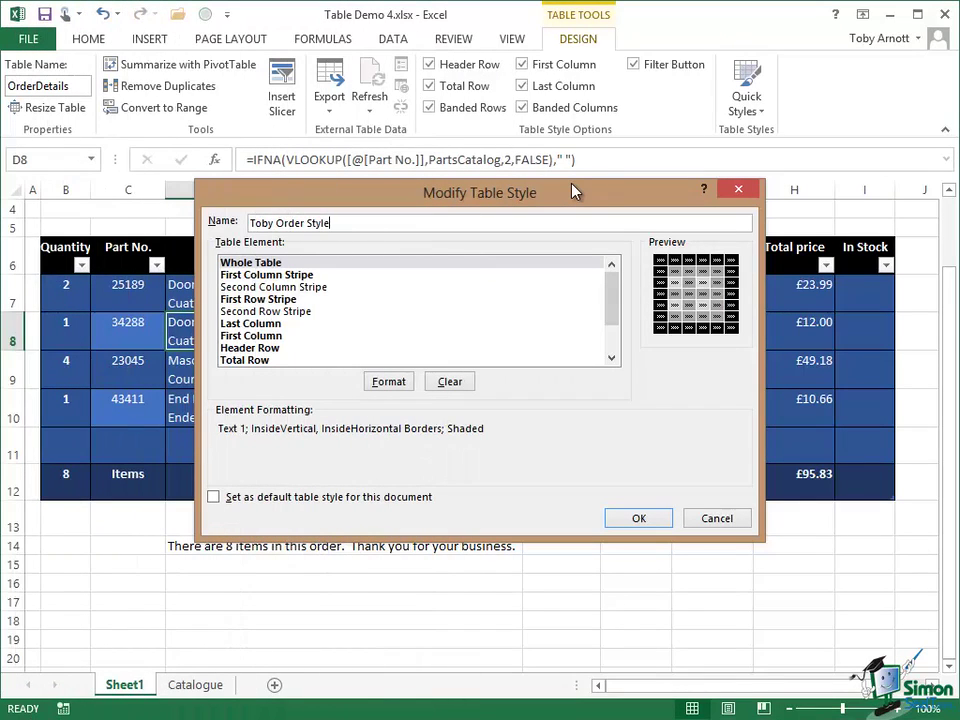
Step: Set the First Column Stripe size to 2 in the duplicated table style
left_click(236, 280)
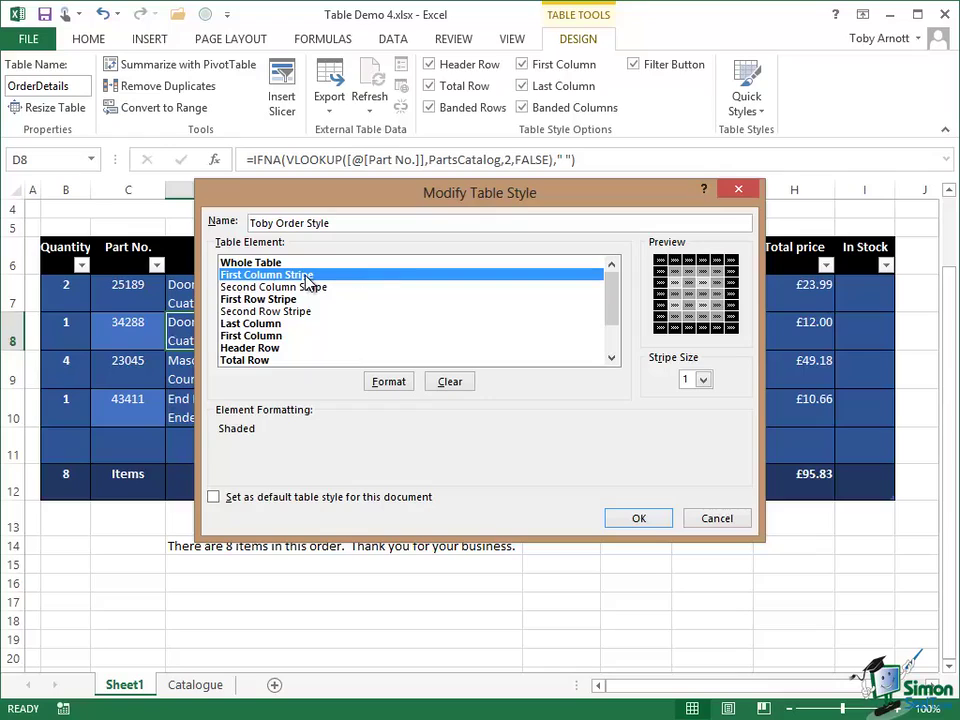
left_click(703, 381)
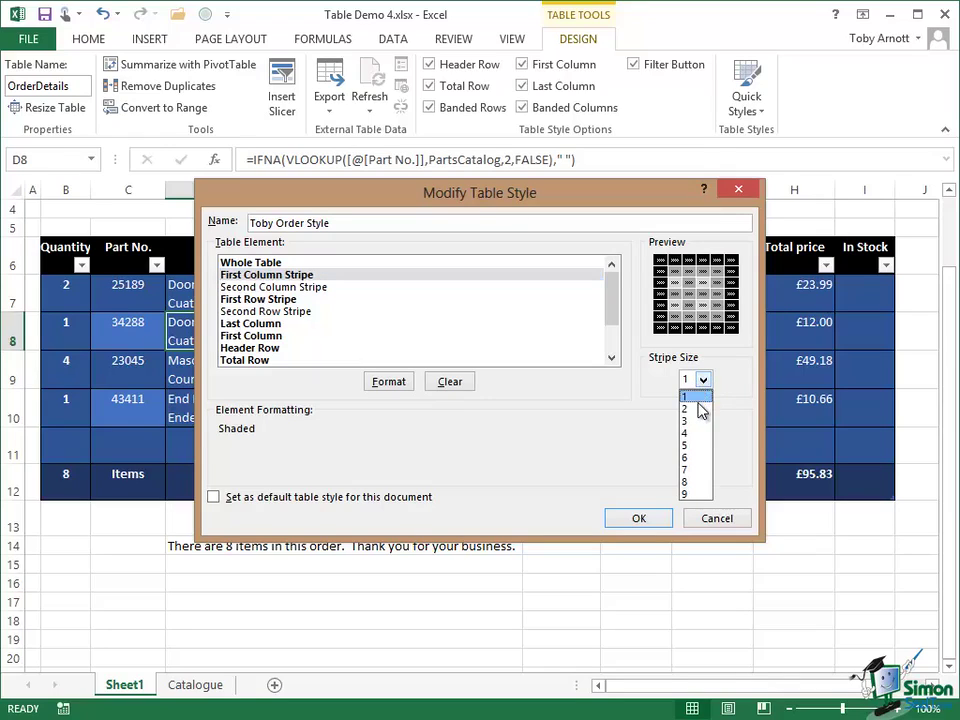
left_click(699, 409)
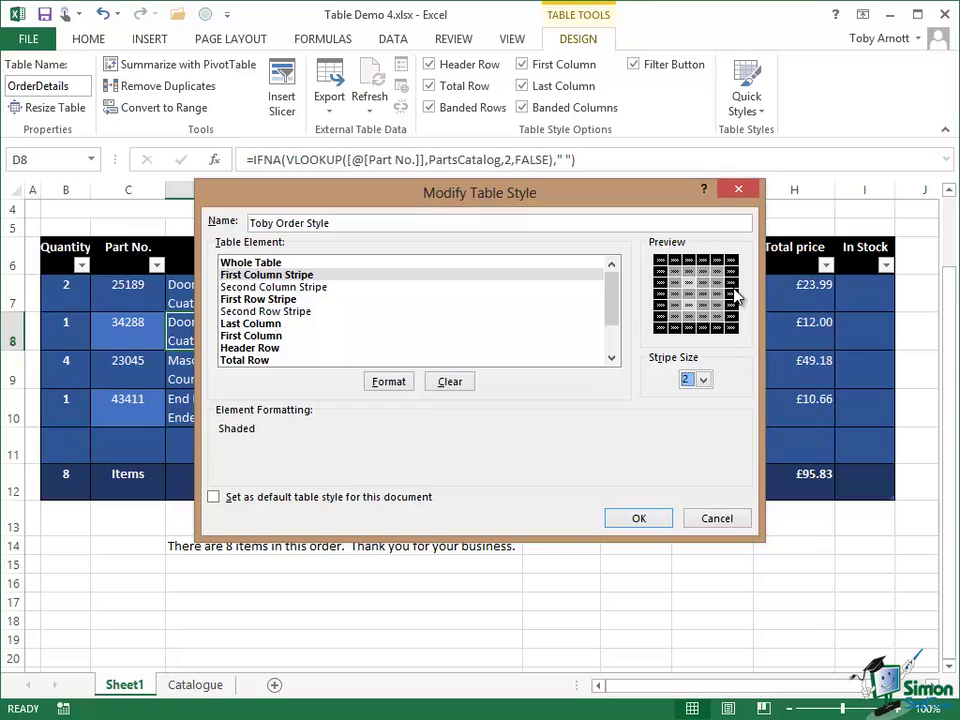
Step: Give the Last Column element of the duplicated table style a light orange background fill
left_click(256, 324)
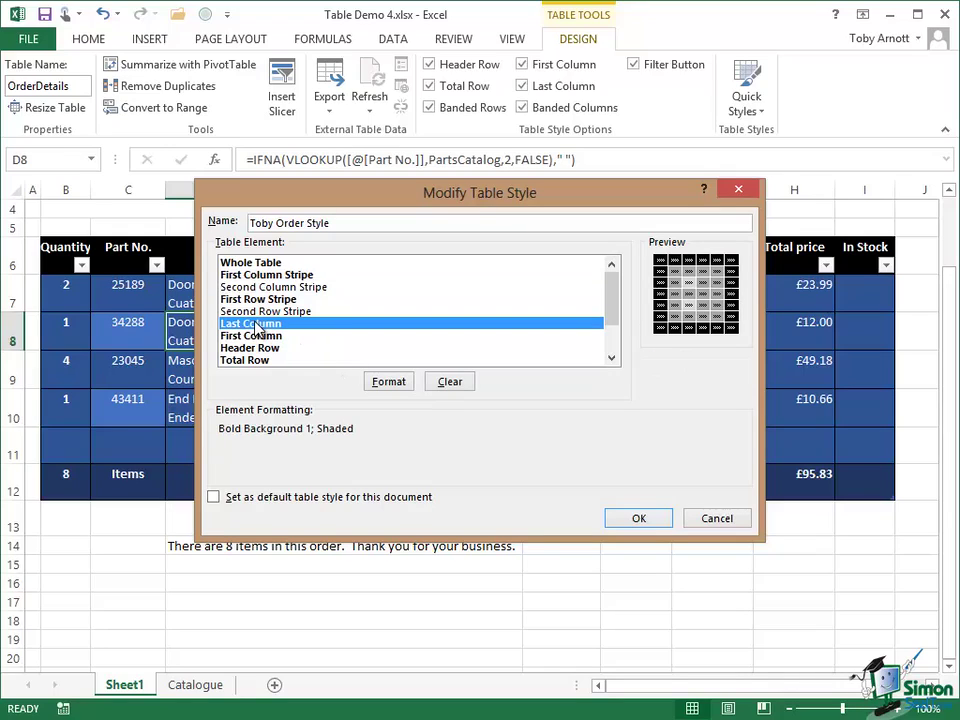
left_click(389, 382)
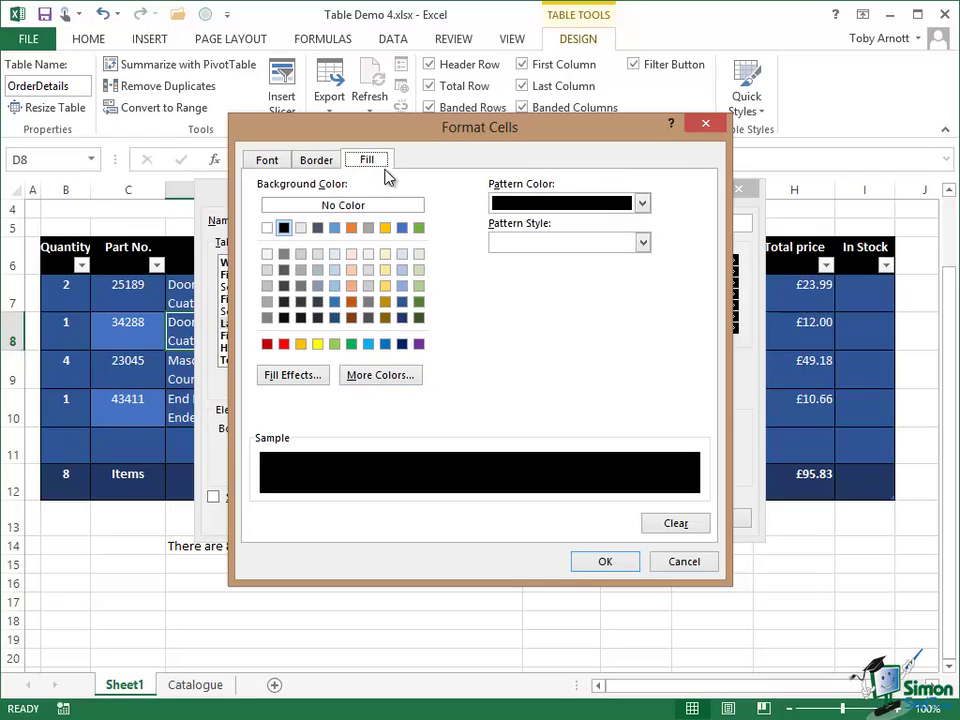
left_click(351, 287)
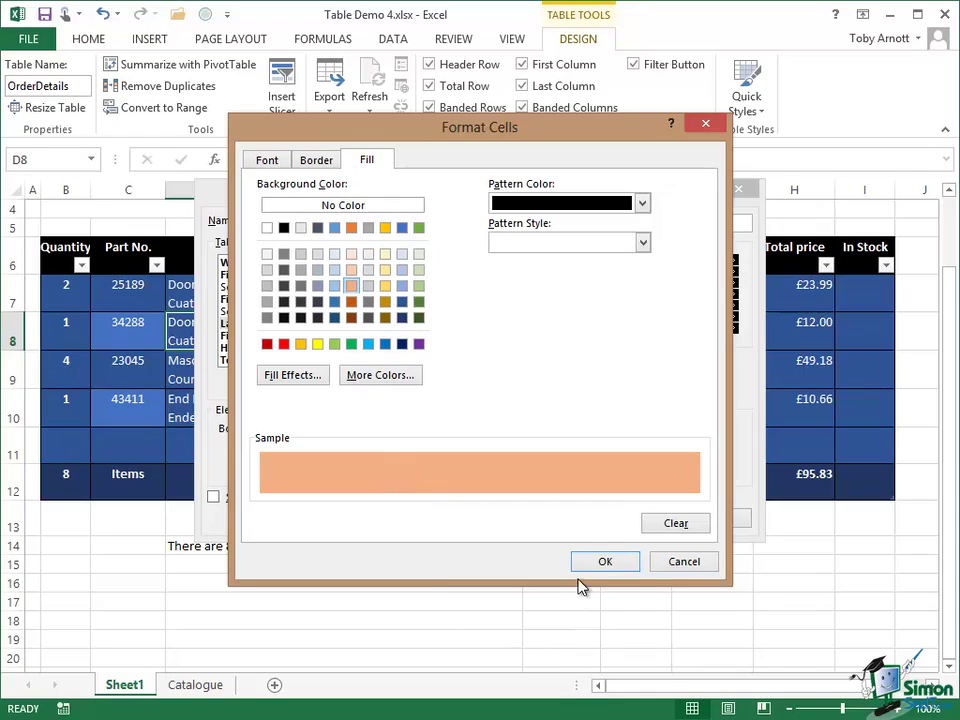
left_click(604, 562)
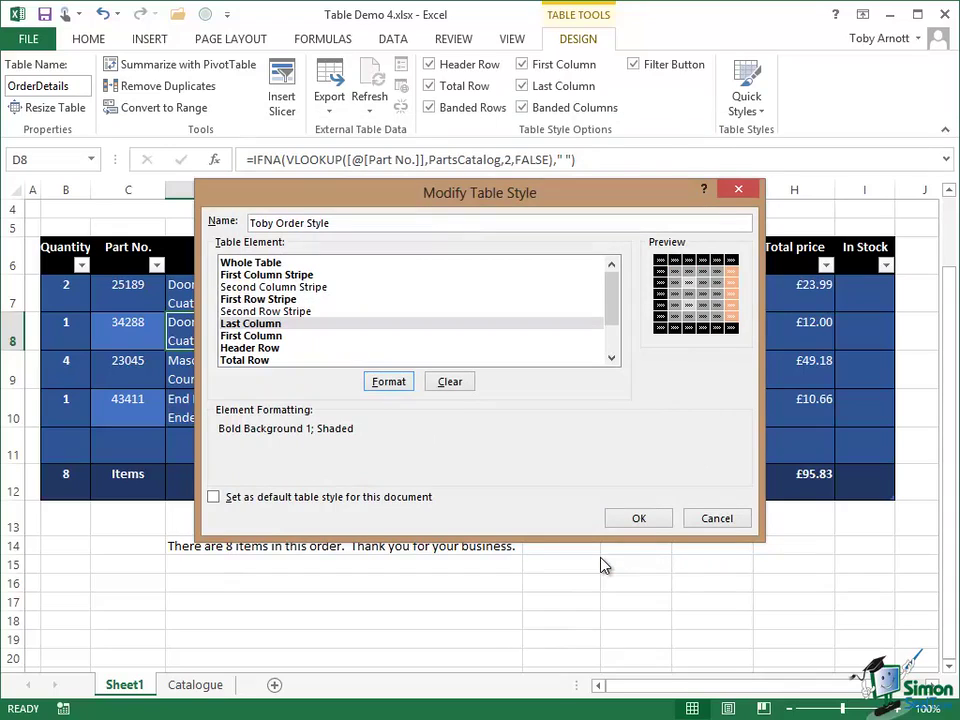
Step: Save the duplicated table style and apply it to the order details table
left_click(640, 521)
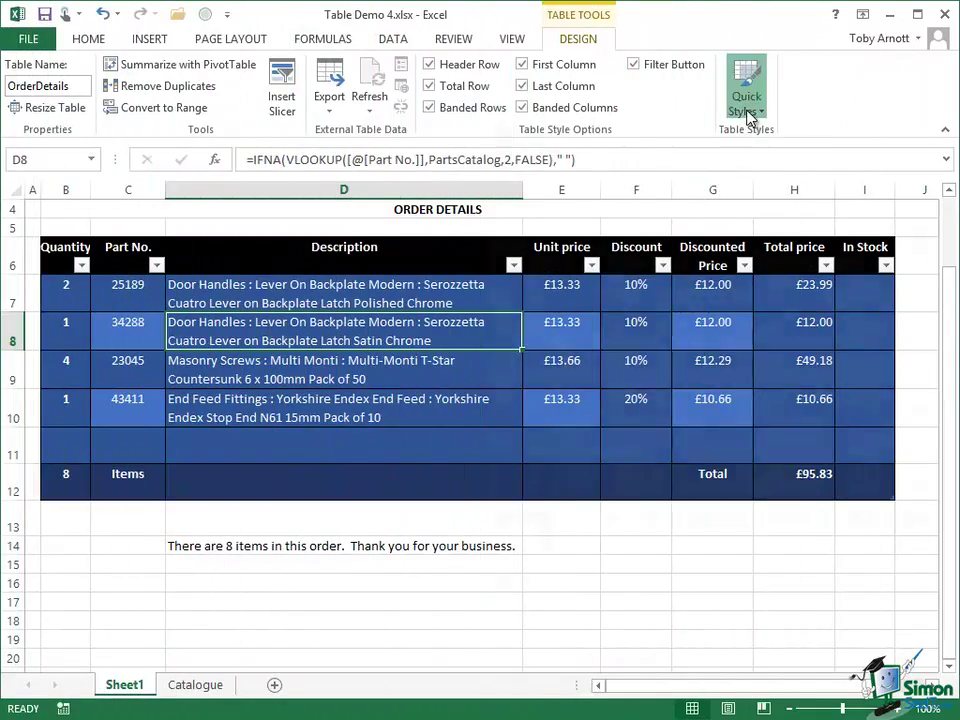
left_click(748, 100)
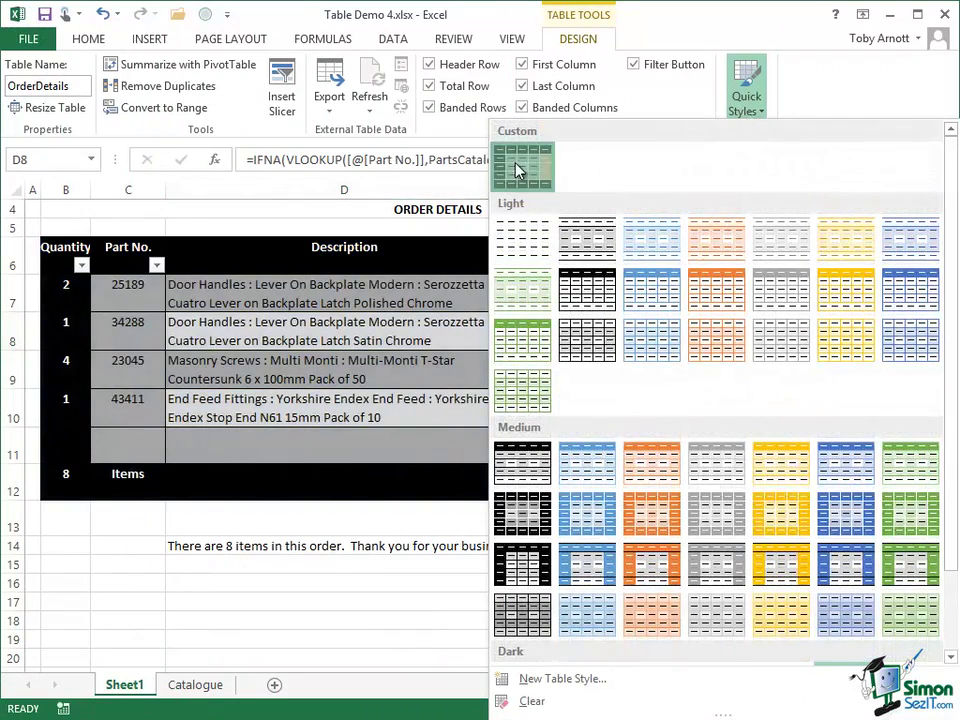
left_click(520, 168)
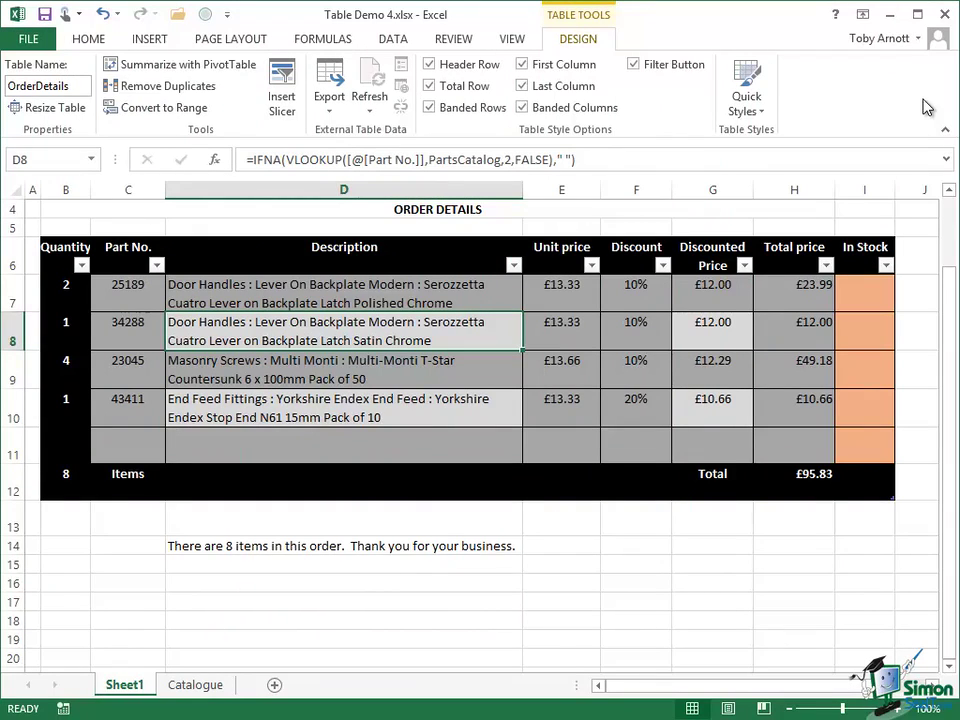
left_click(747, 116)
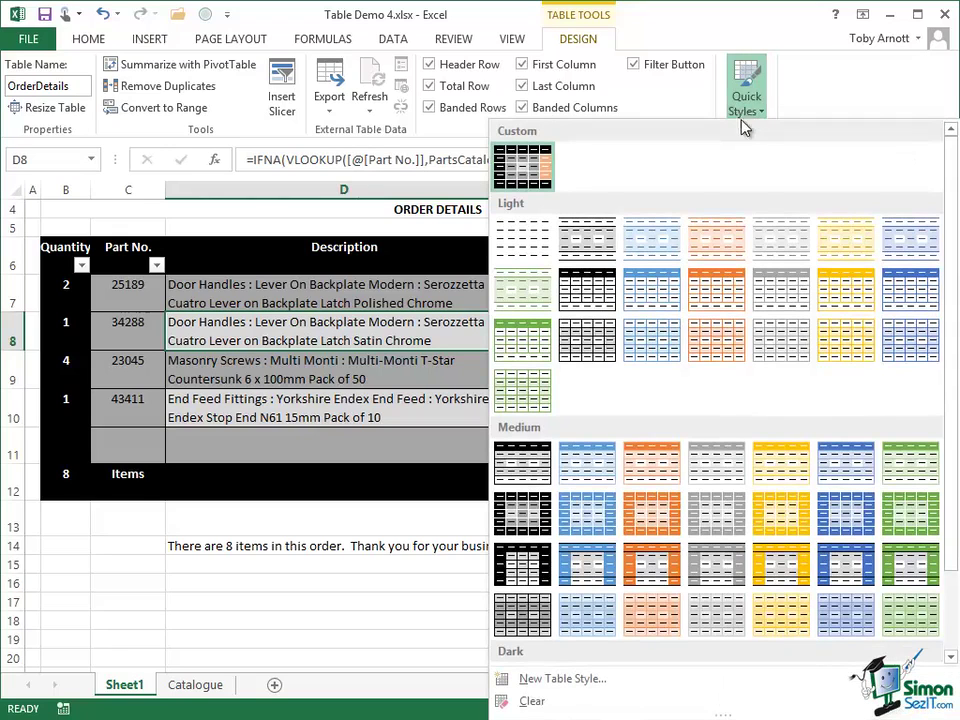
left_click(548, 680)
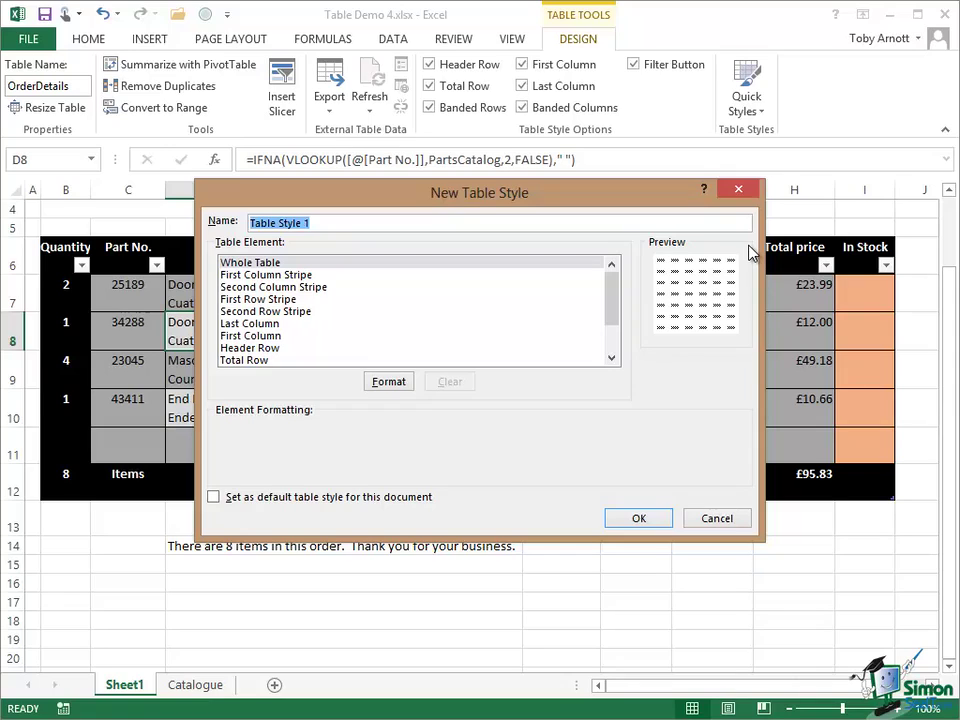
left_click(277, 277)
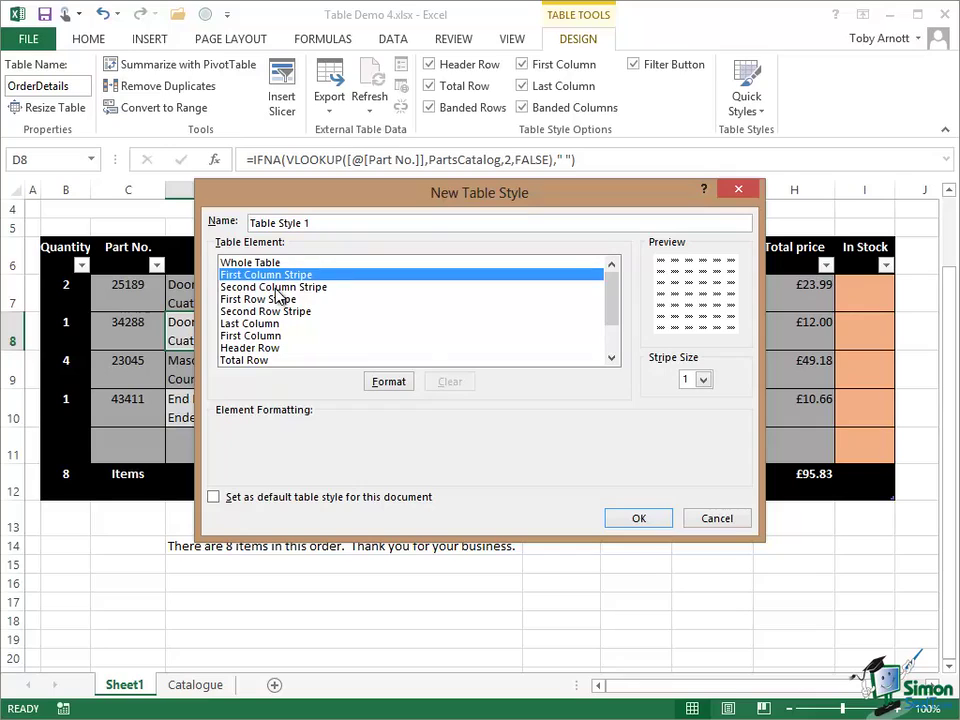
left_click(276, 288)
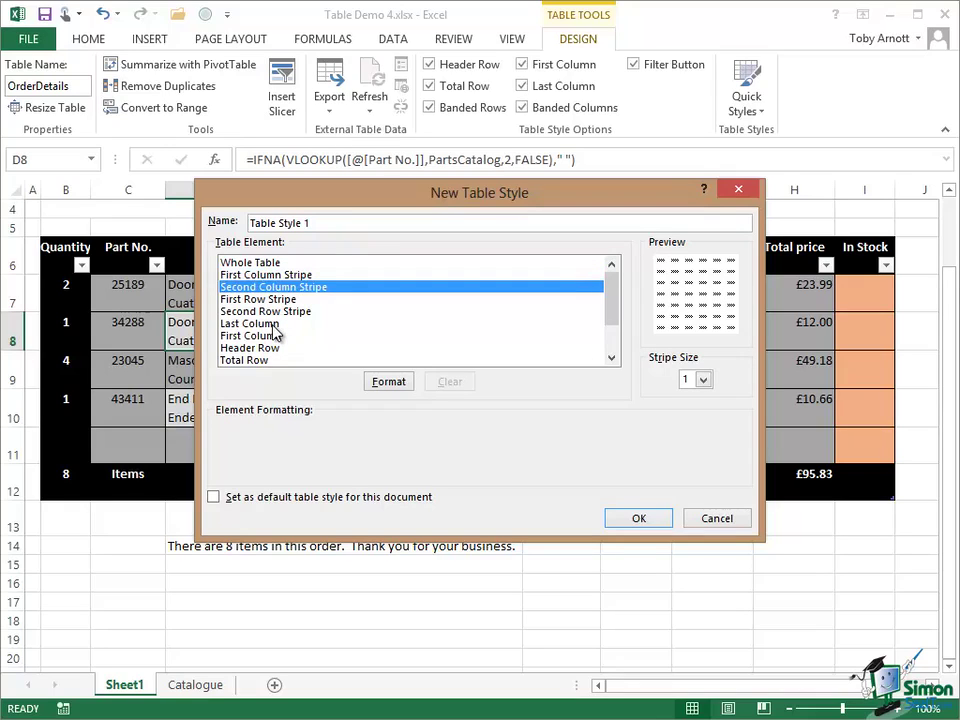
left_click(275, 324)
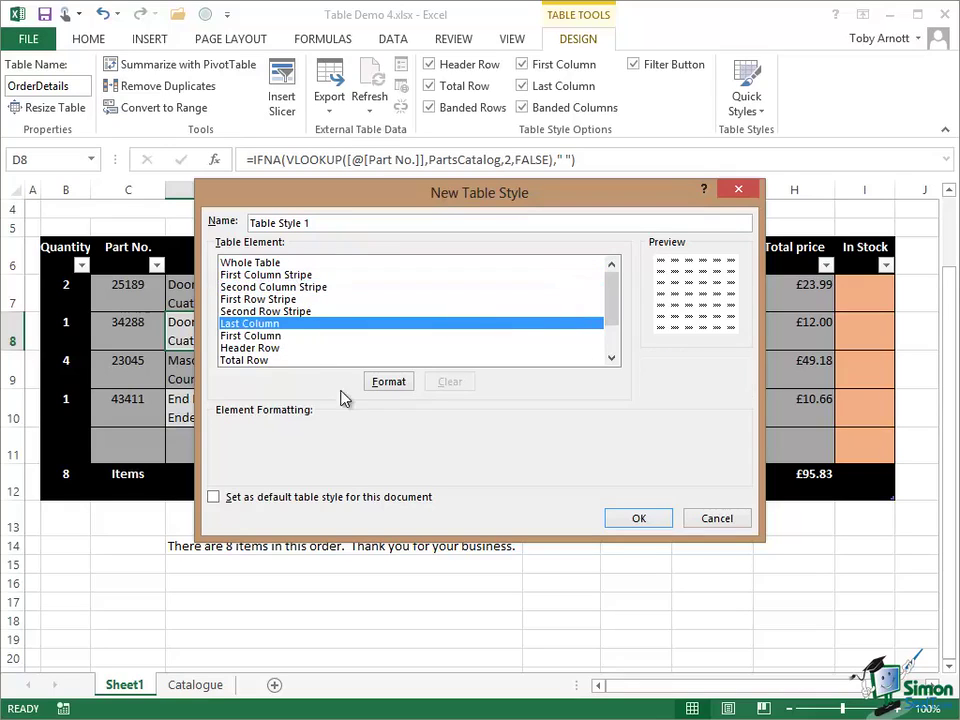
left_click(389, 382)
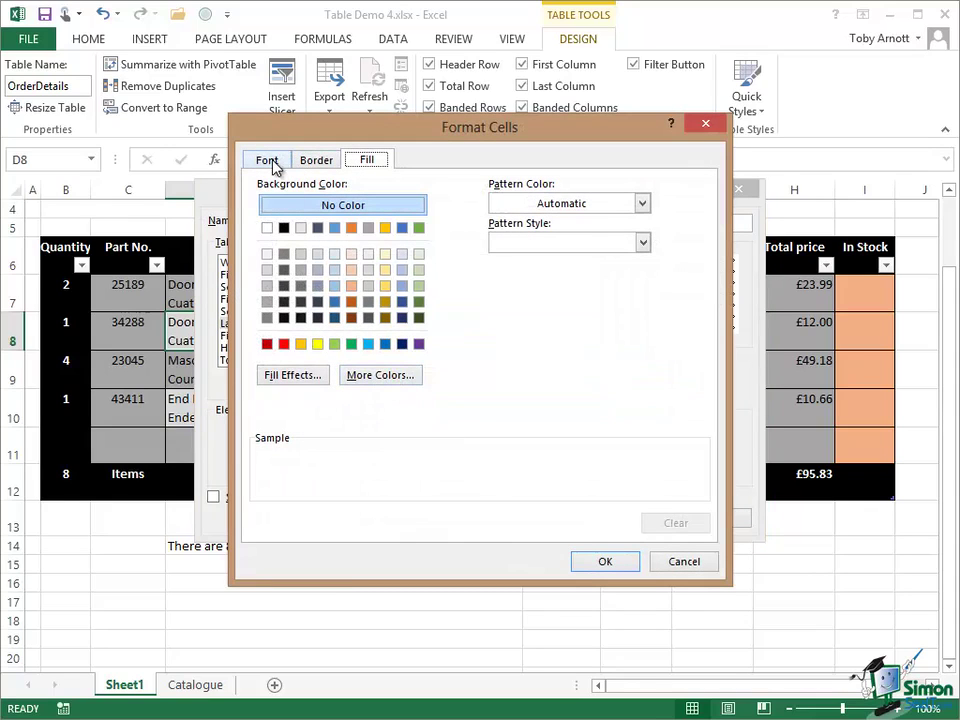
left_click(682, 565)
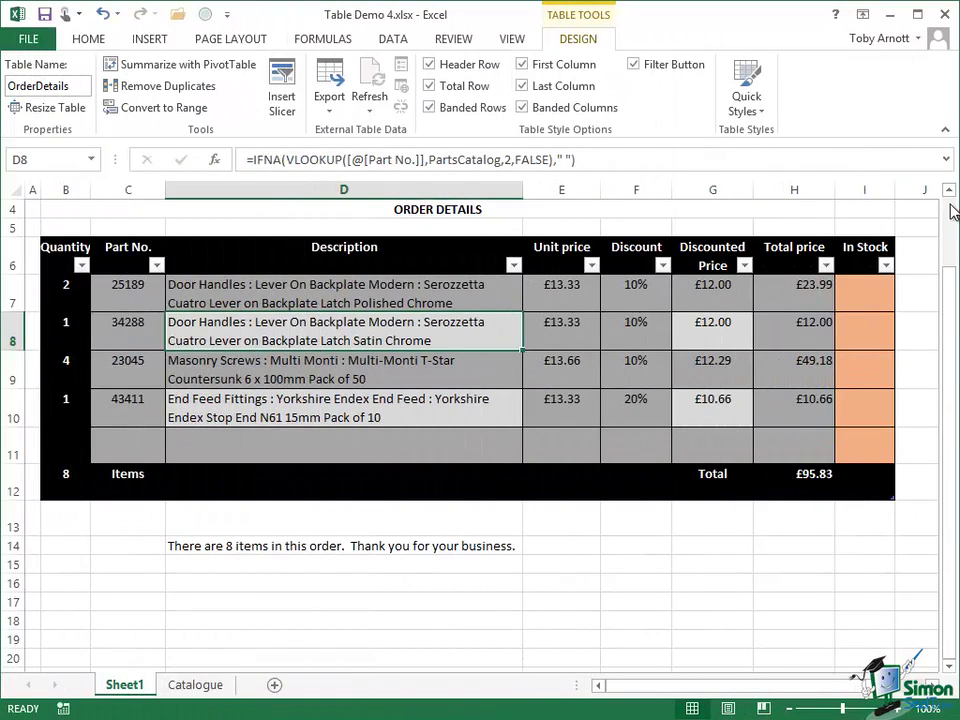
Step: Convert the order details table to a normal range and confirm the conversion
left_click(949, 197)
left_click(949, 197)
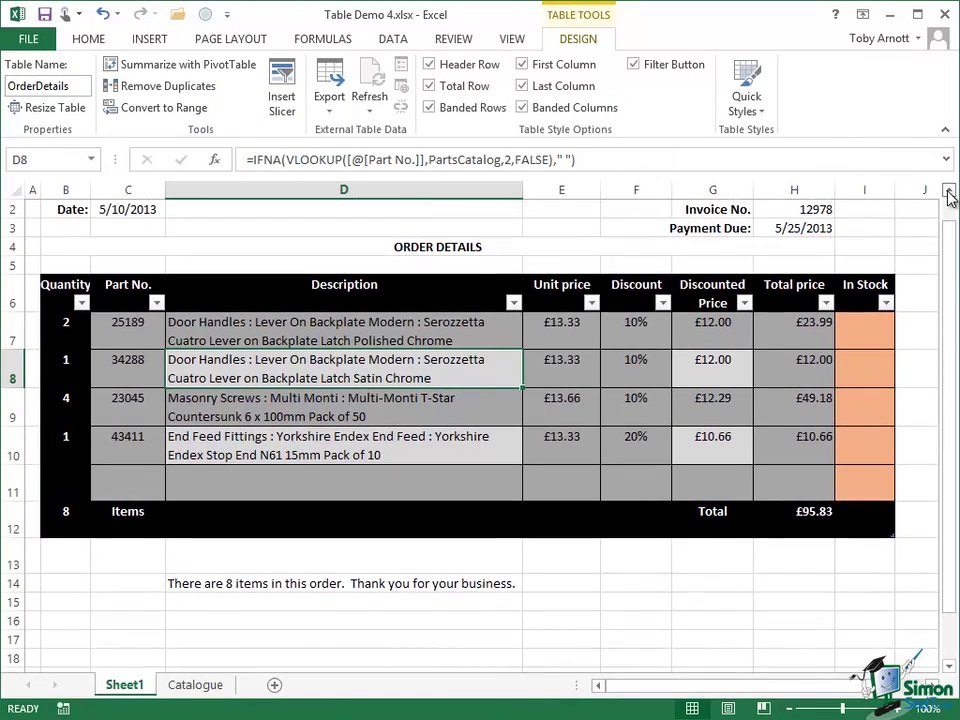
left_click(949, 197)
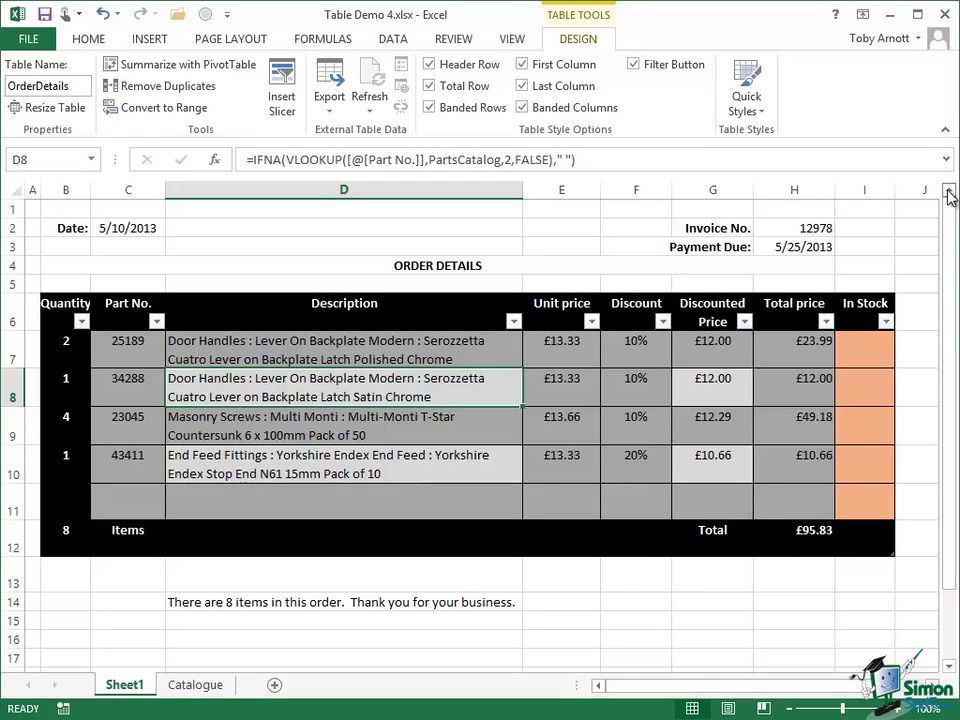
left_click(429, 360)
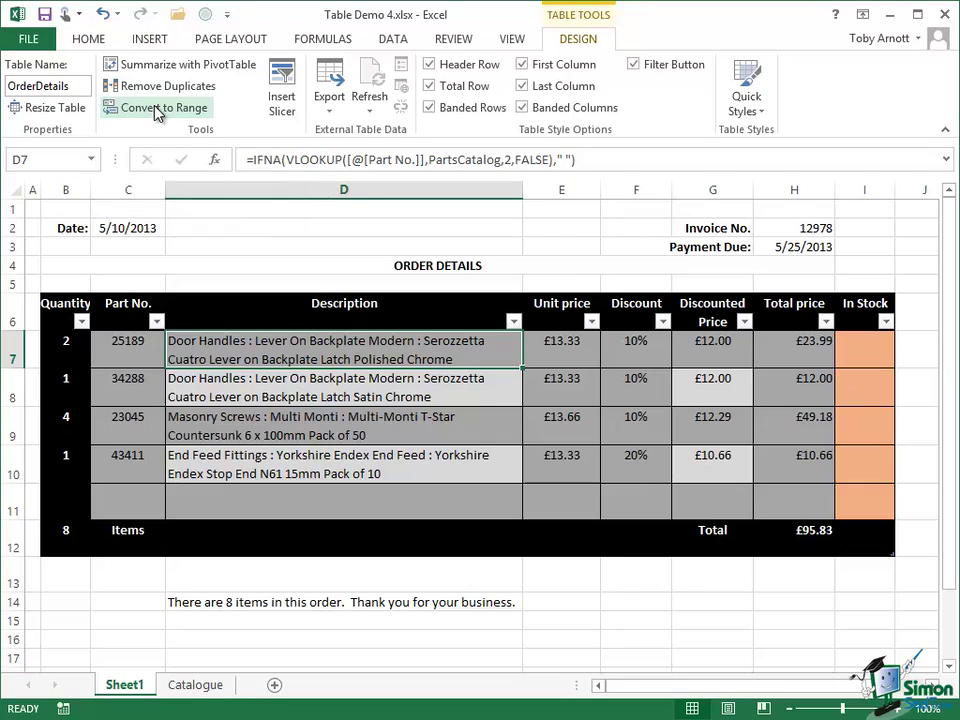
left_click(156, 110)
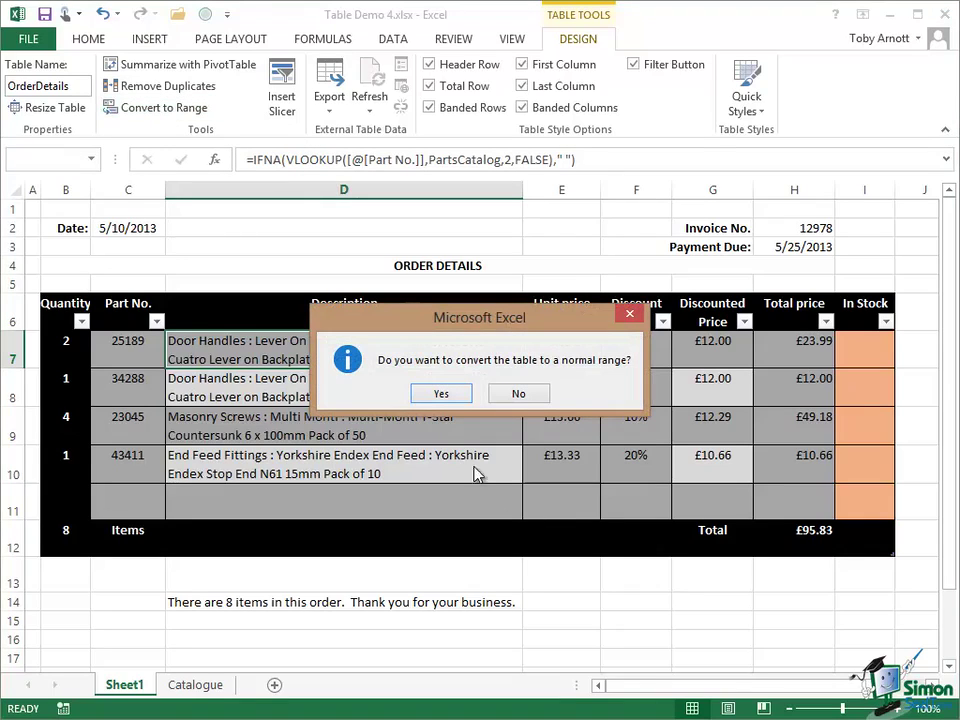
left_click(450, 395)
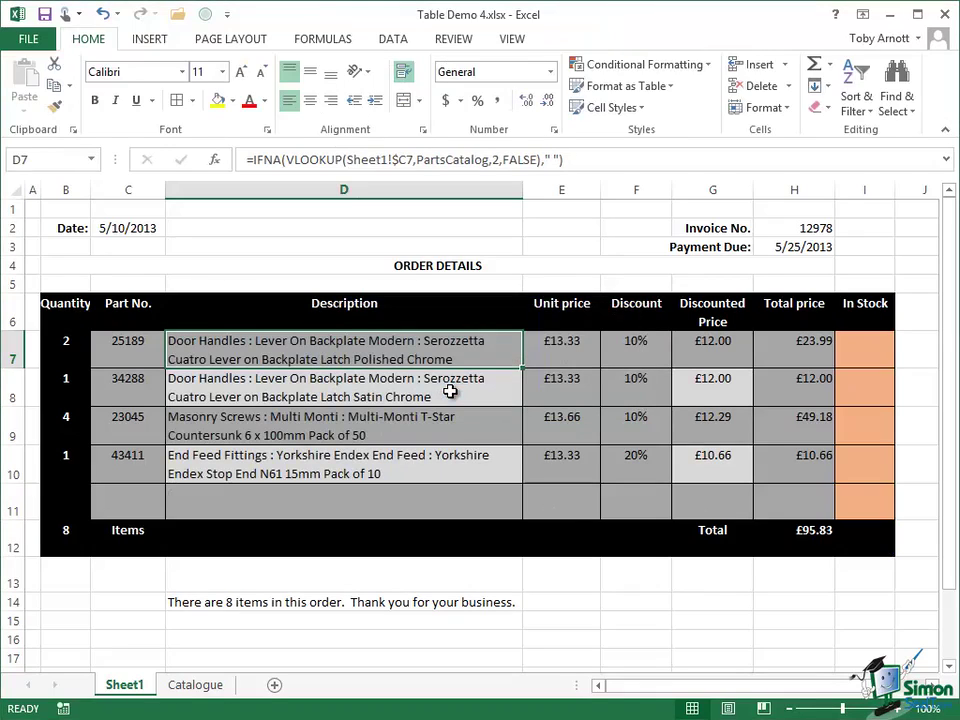